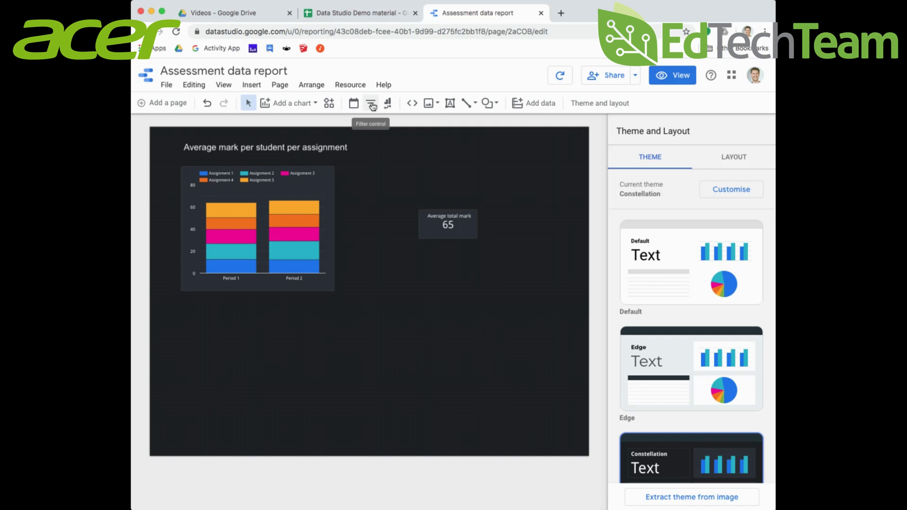
# Place a new Class drop-down filter control beside the chart title
pyautogui.click(372, 105)
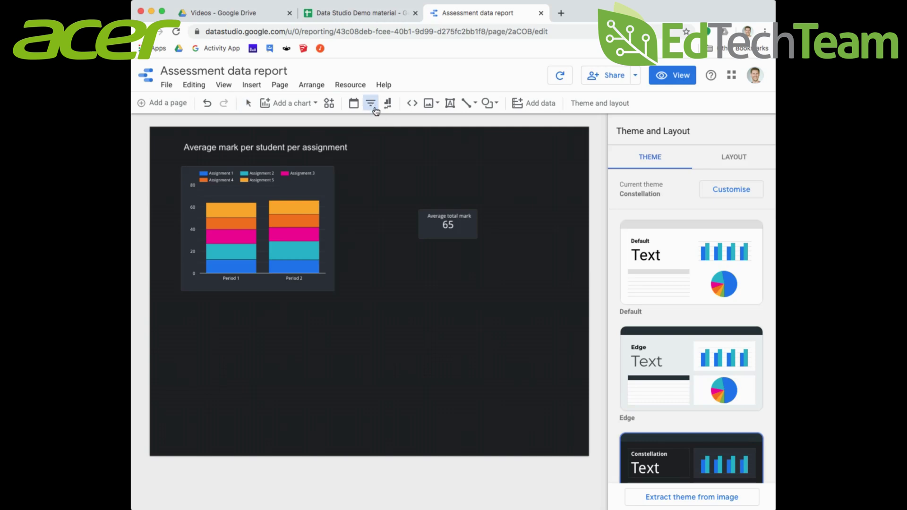
pyautogui.click(396, 141)
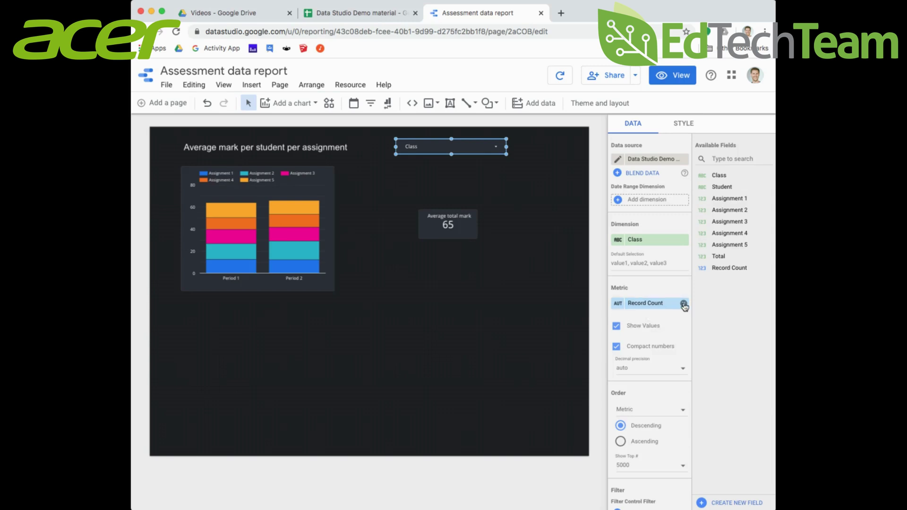
# Remove the Record Count metric from the Class filter and sort its values ascending
pyautogui.click(683, 304)
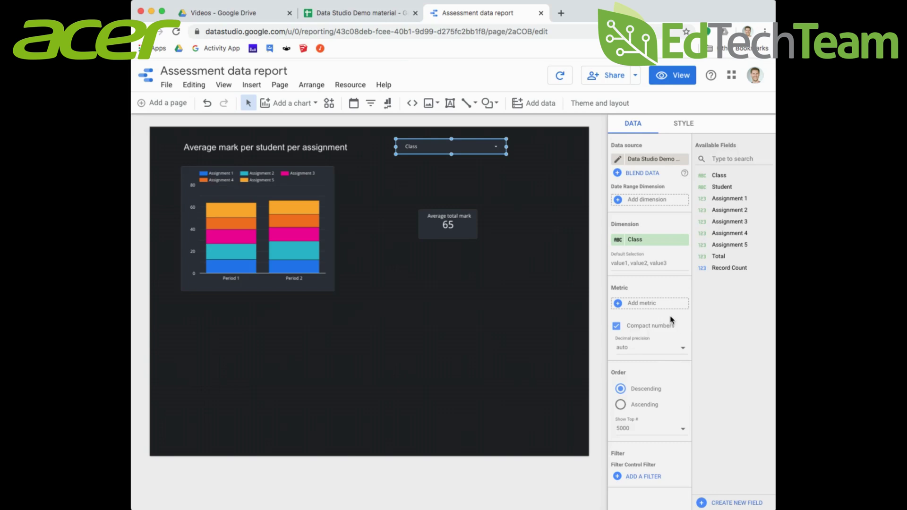
pyautogui.scroll(-2, 671, 320)
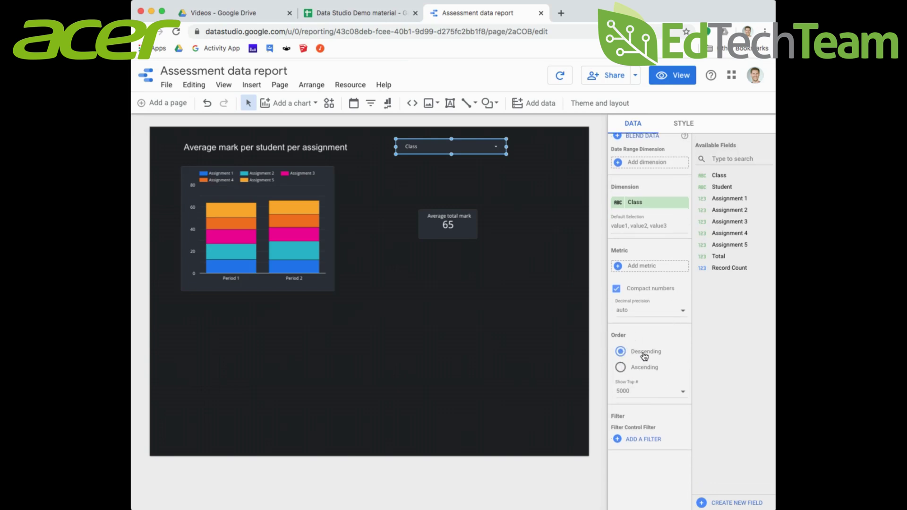
pyautogui.click(621, 368)
# Try a Show Top limit of 10, then set the filter's Show Top back to 5000
pyautogui.click(628, 396)
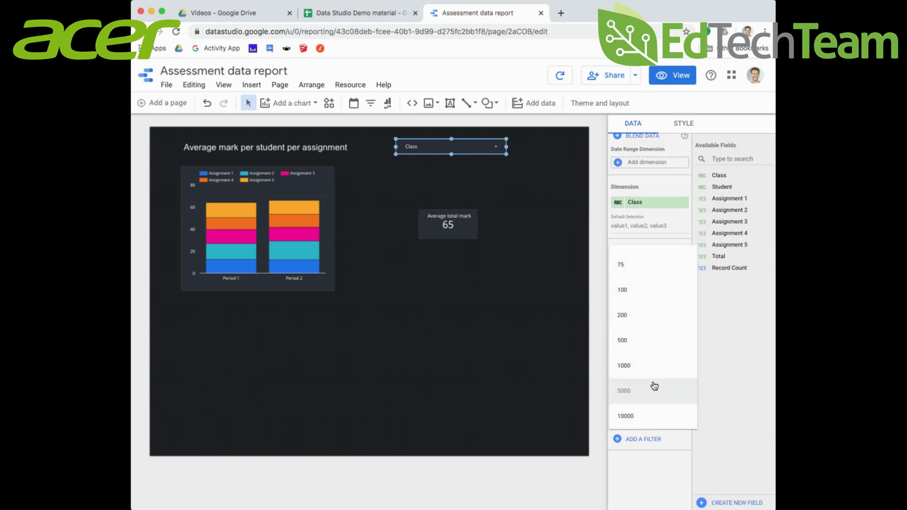
pyautogui.scroll(4, 650, 378)
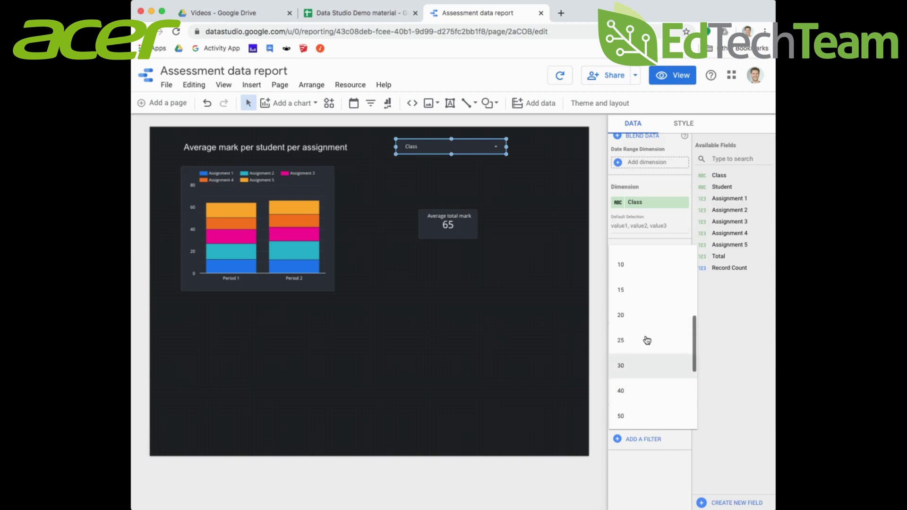
pyautogui.click(630, 264)
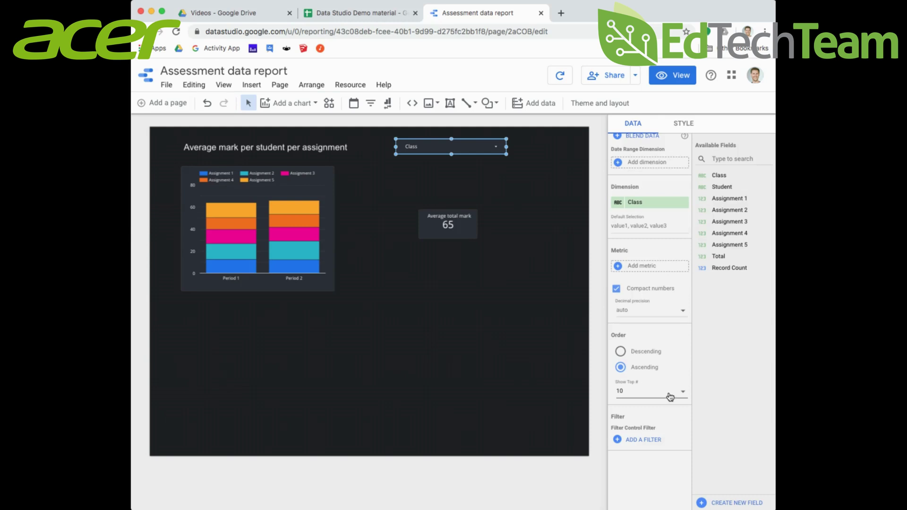
pyautogui.click(669, 395)
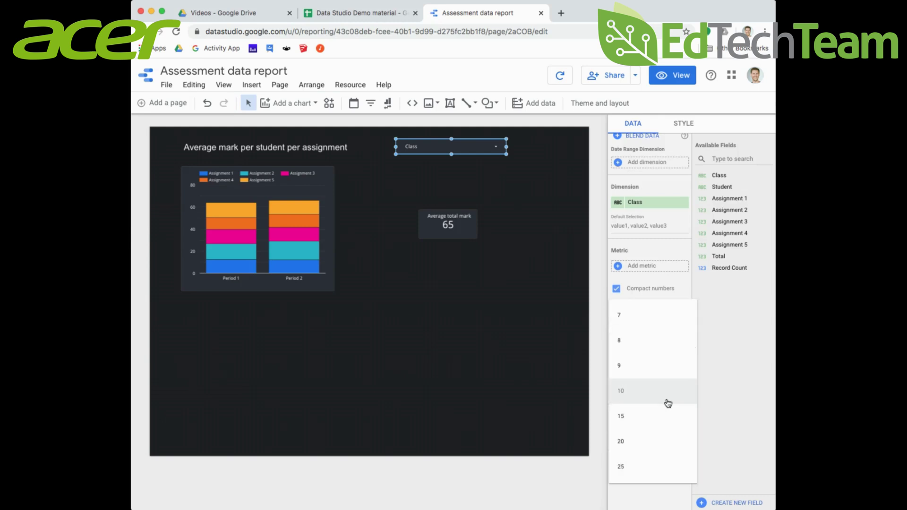
pyautogui.scroll(-8, 668, 399)
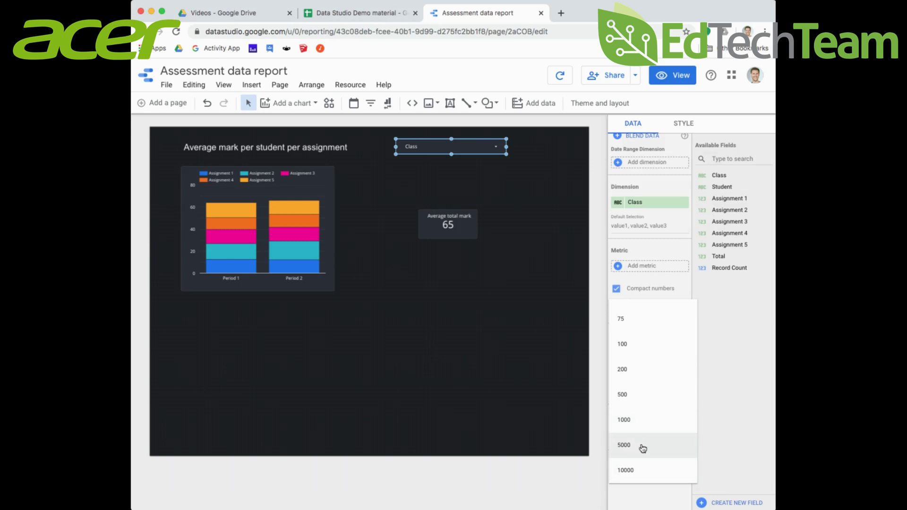
pyautogui.scroll(10, 643, 444)
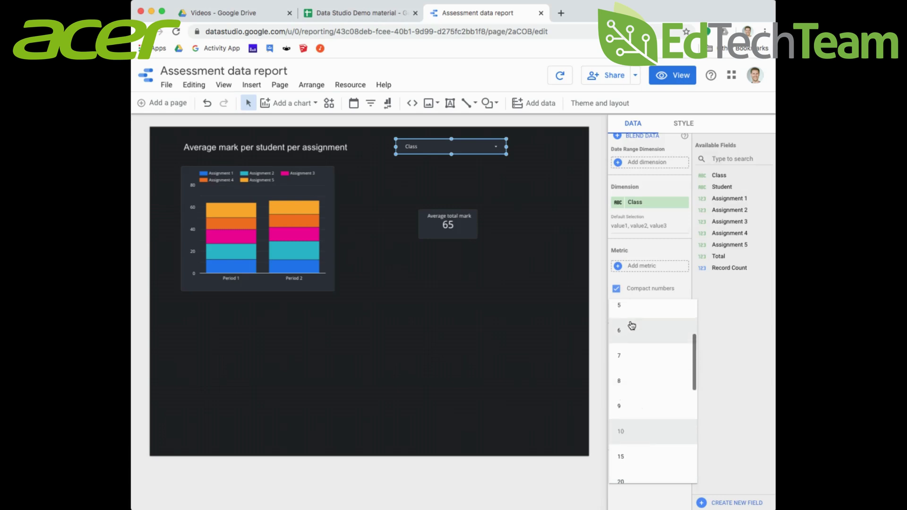
pyautogui.scroll(-10, 656, 387)
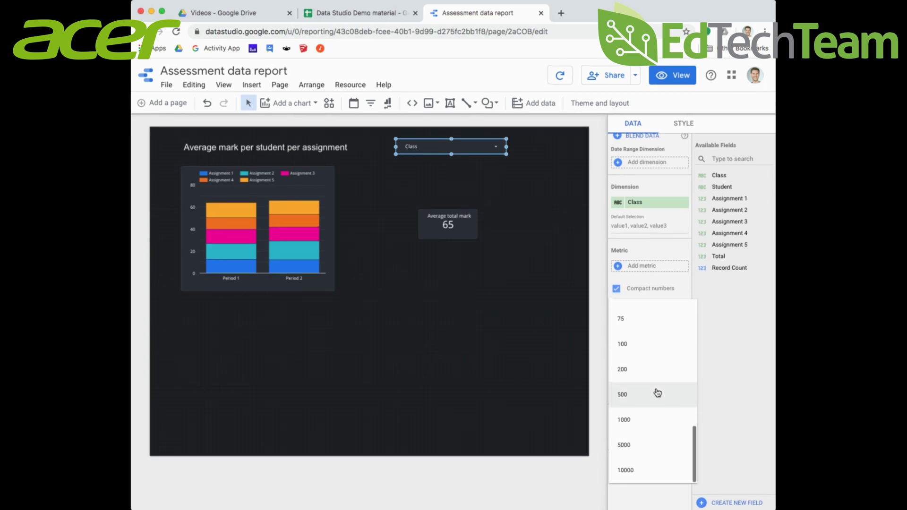
pyautogui.click(649, 444)
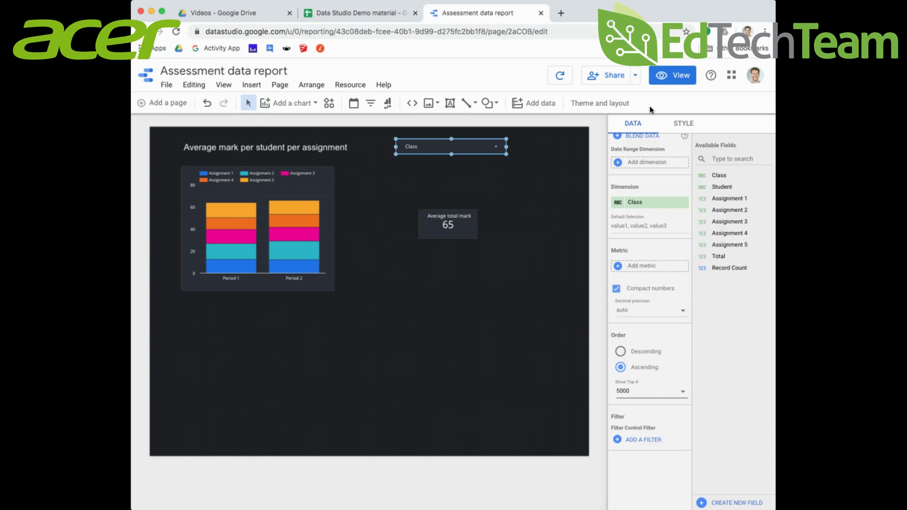
# Switch to view mode and filter the report to Period 1 only
pyautogui.click(683, 79)
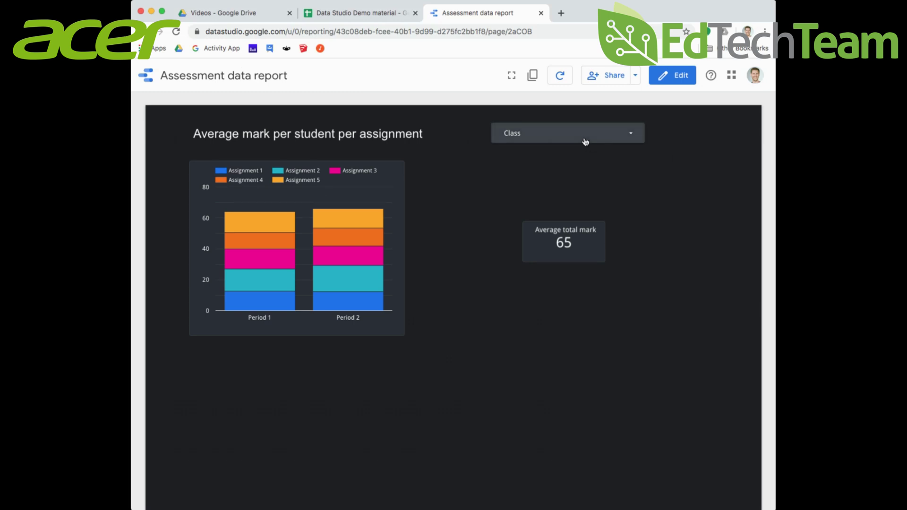
pyautogui.click(634, 133)
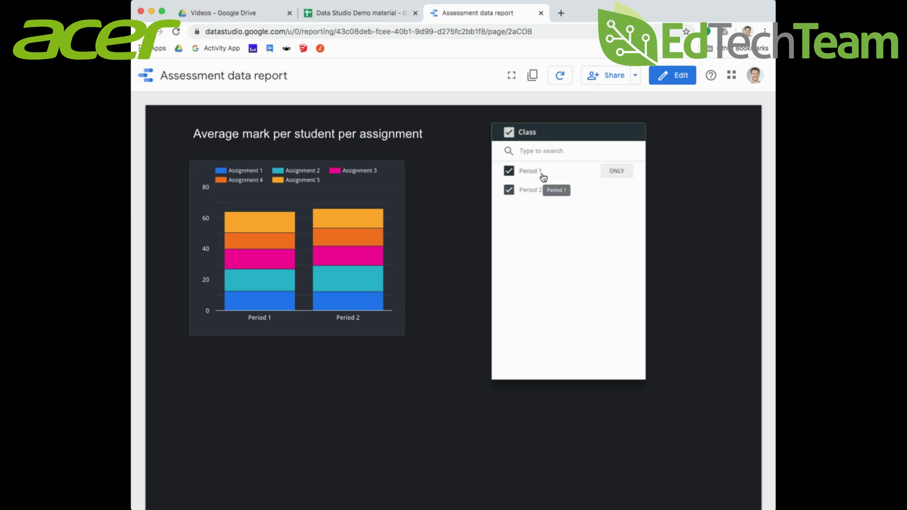
pyautogui.moveTo(528, 194)
pyautogui.moveTo(533, 172)
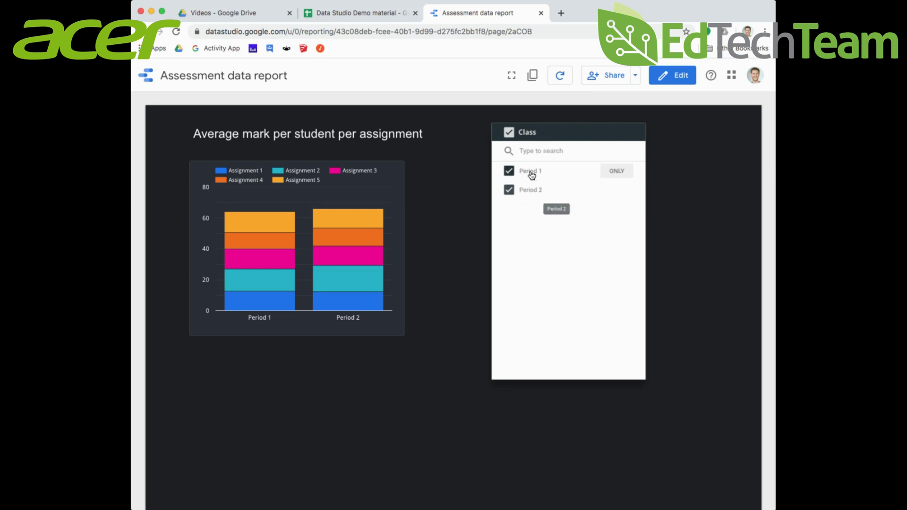
pyautogui.click(619, 174)
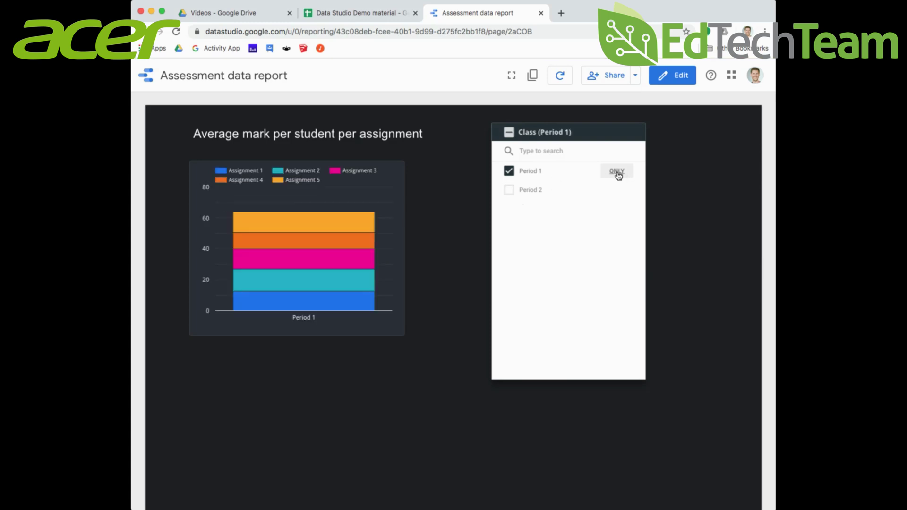
pyautogui.click(446, 246)
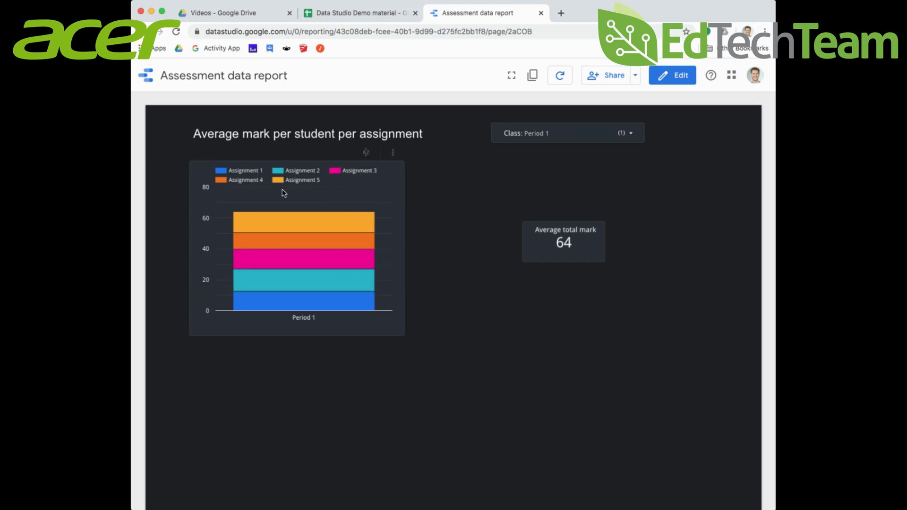
# Reselect all periods, then untick Period 1 so only Period 2 (average 66.22) remains
pyautogui.moveTo(367, 254)
pyautogui.click(636, 137)
pyautogui.click(513, 129)
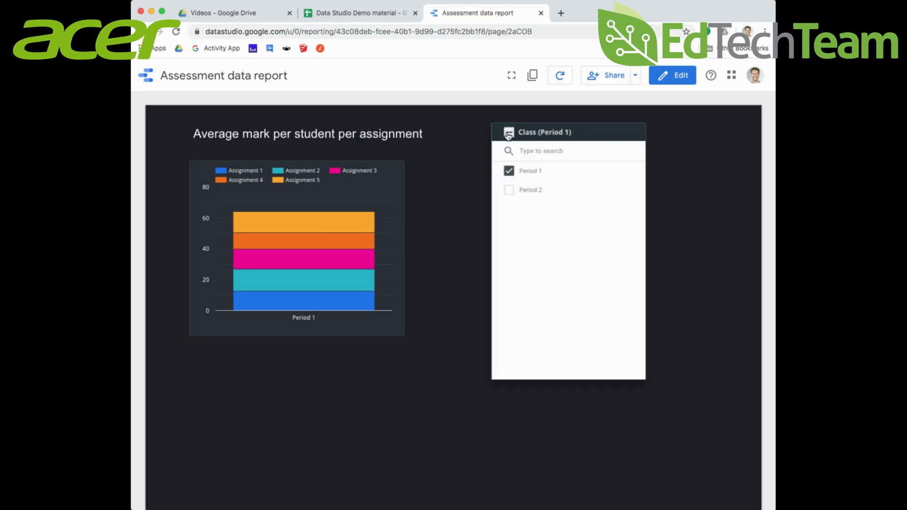
pyautogui.click(434, 180)
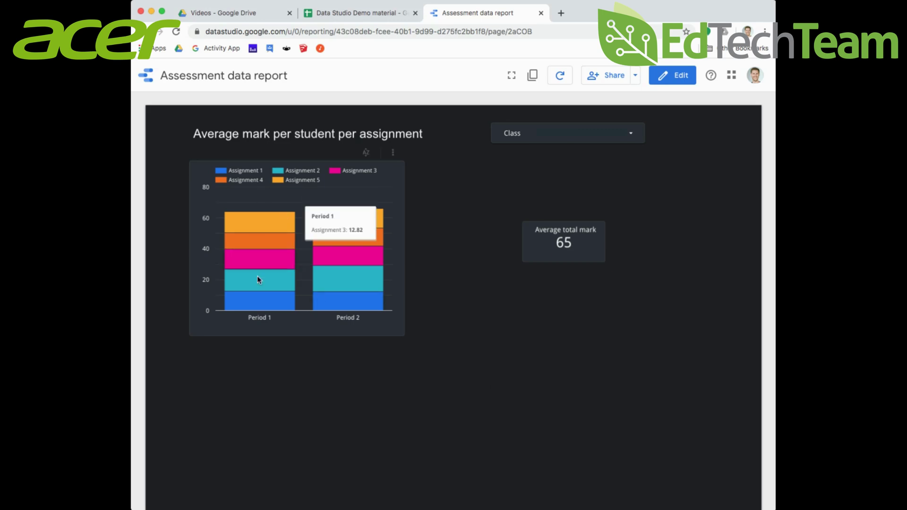
pyautogui.click(623, 134)
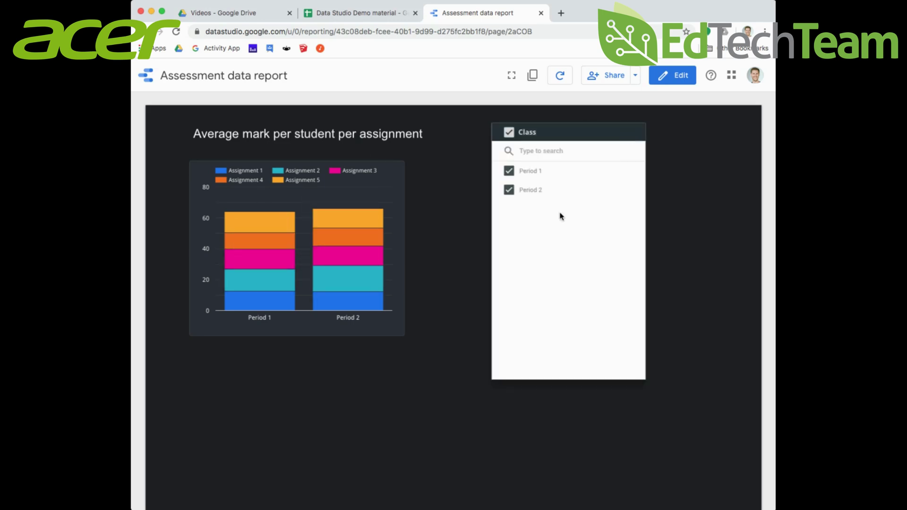
pyautogui.click(512, 173)
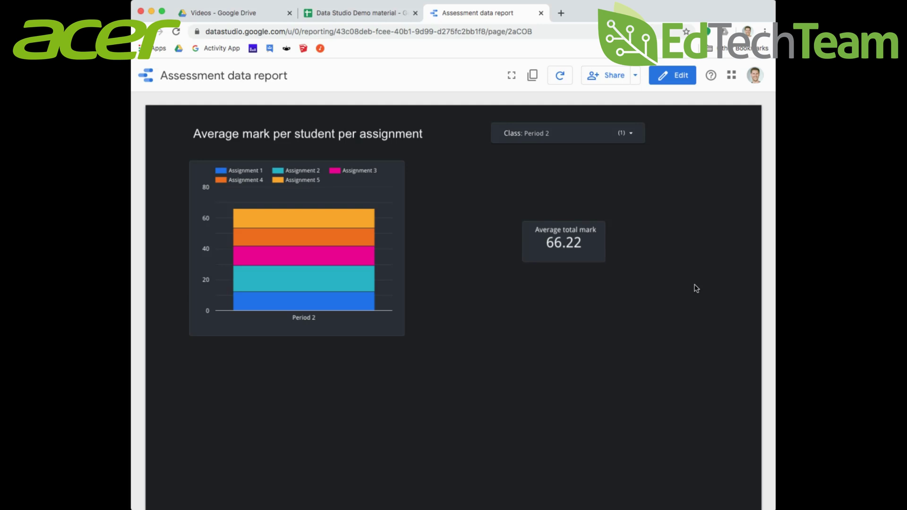
# Filter to Period 1 only, then select all so Period 1 and Period 2 both show (average 65)
pyautogui.click(624, 134)
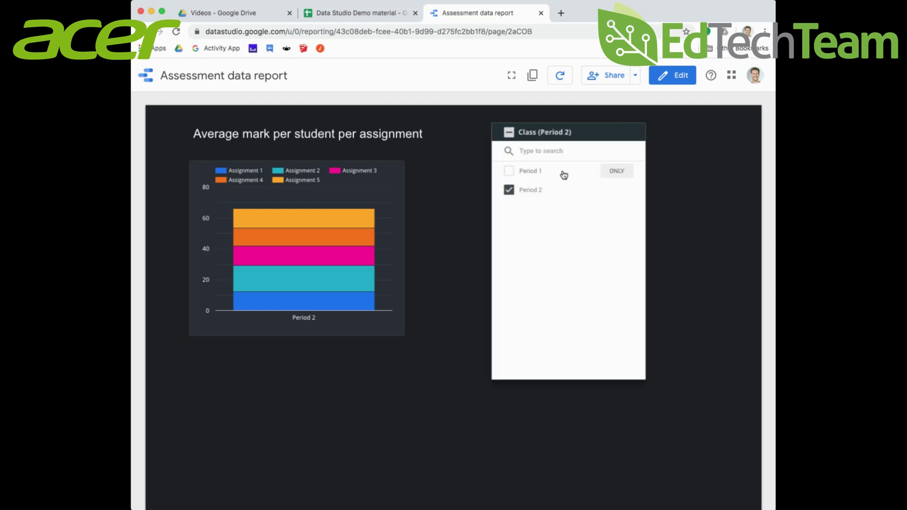
pyautogui.click(617, 171)
pyautogui.click(688, 191)
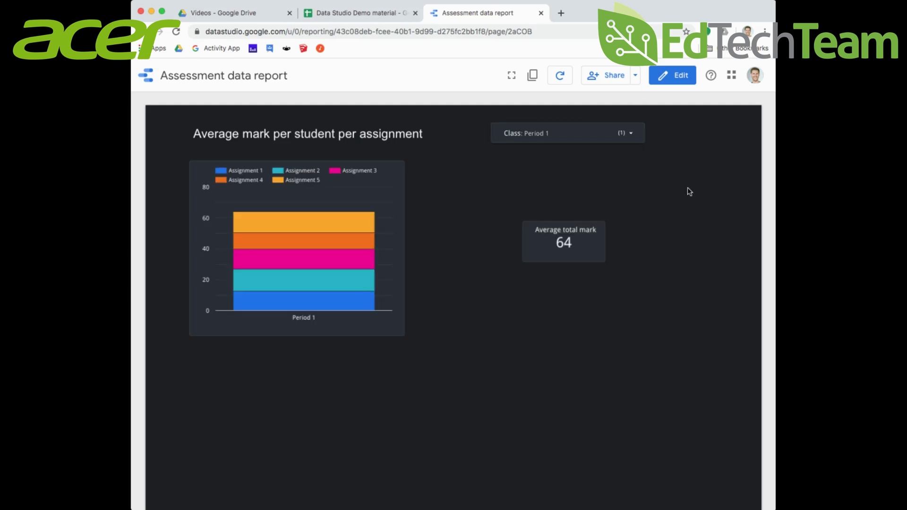
pyautogui.click(611, 138)
pyautogui.click(508, 132)
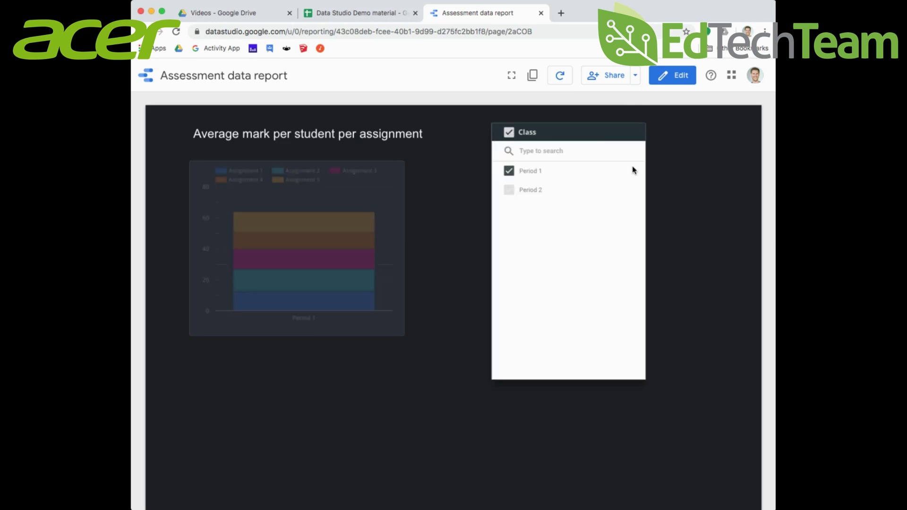
pyautogui.click(685, 177)
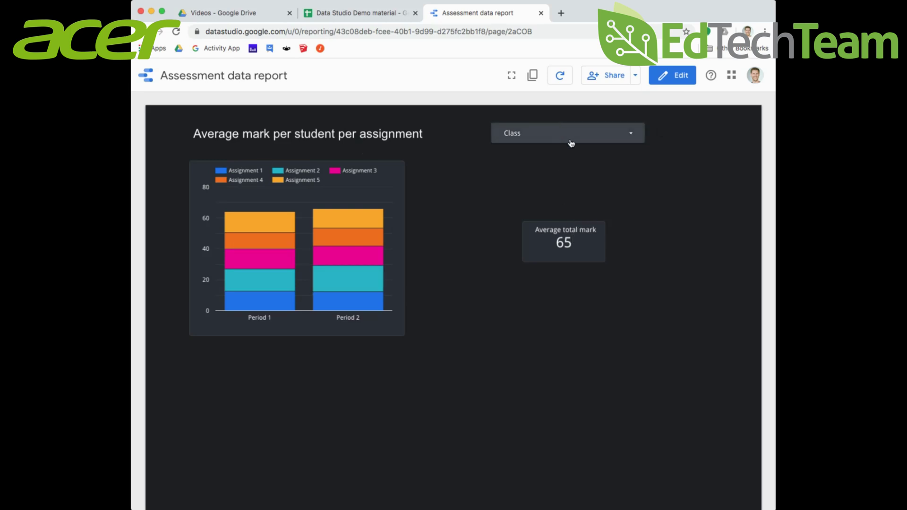
# In edit mode, drag the Class filter below the chart and back beside the title
pyautogui.click(681, 78)
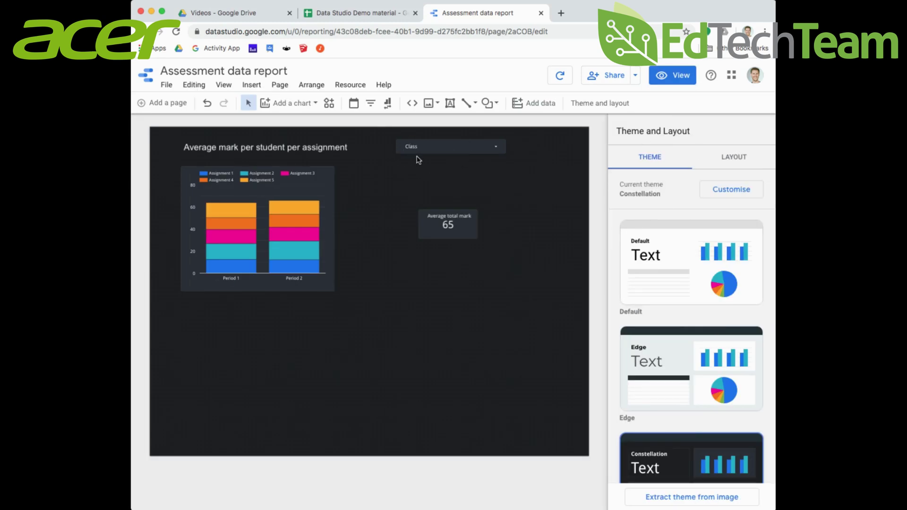
pyautogui.click(429, 144)
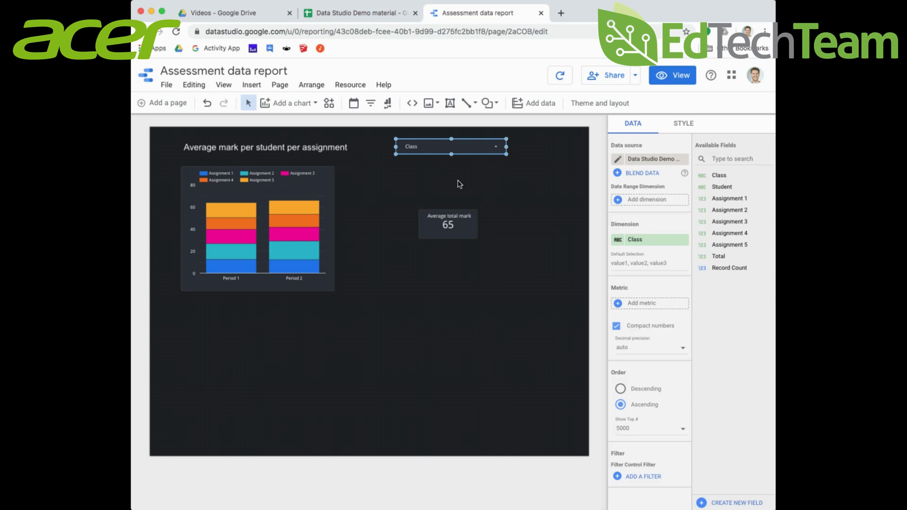
pyautogui.moveTo(448, 146); pyautogui.dragTo(255, 320)
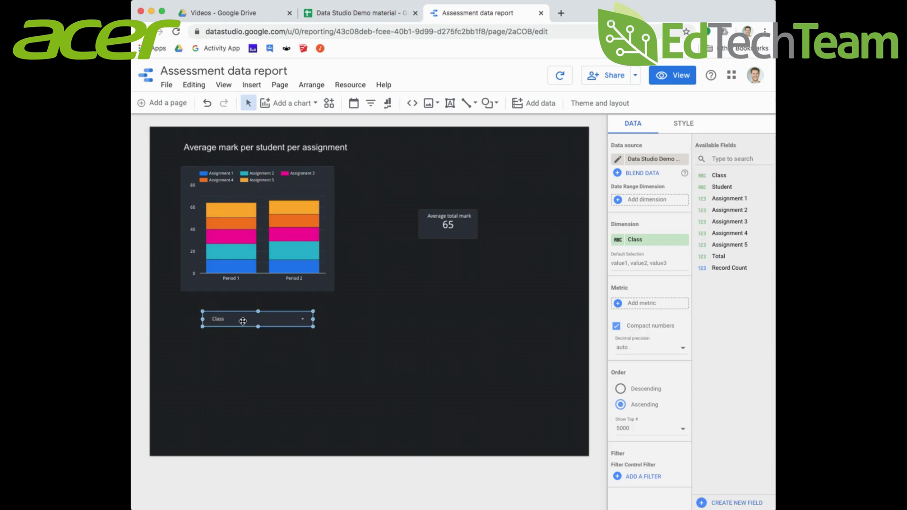
pyautogui.moveTo(242, 321); pyautogui.dragTo(455, 149)
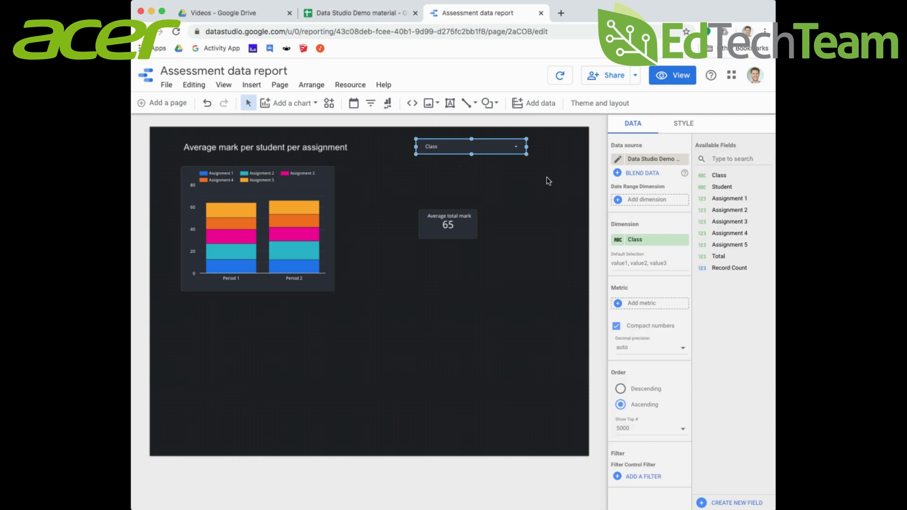
pyautogui.click(544, 160)
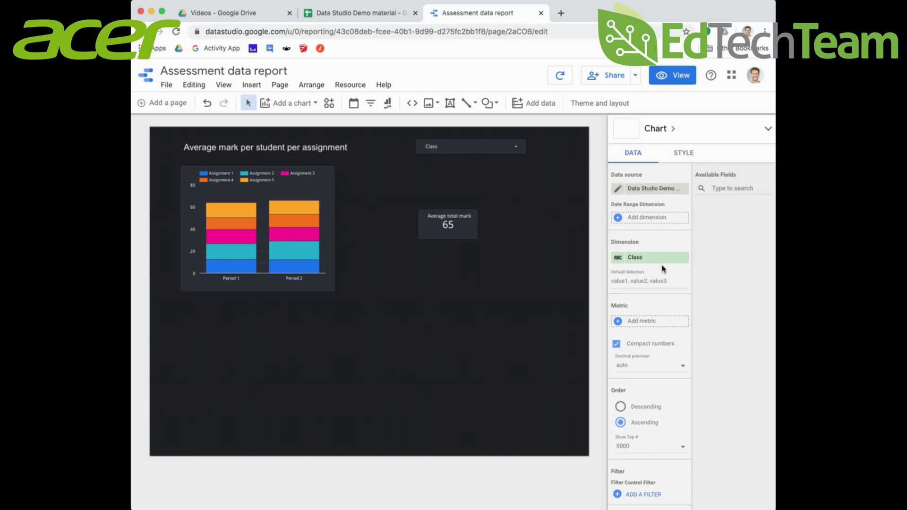
# Set the Class filter style to Fixed Size and enlarge it to show the search box and both periods
pyautogui.click(475, 143)
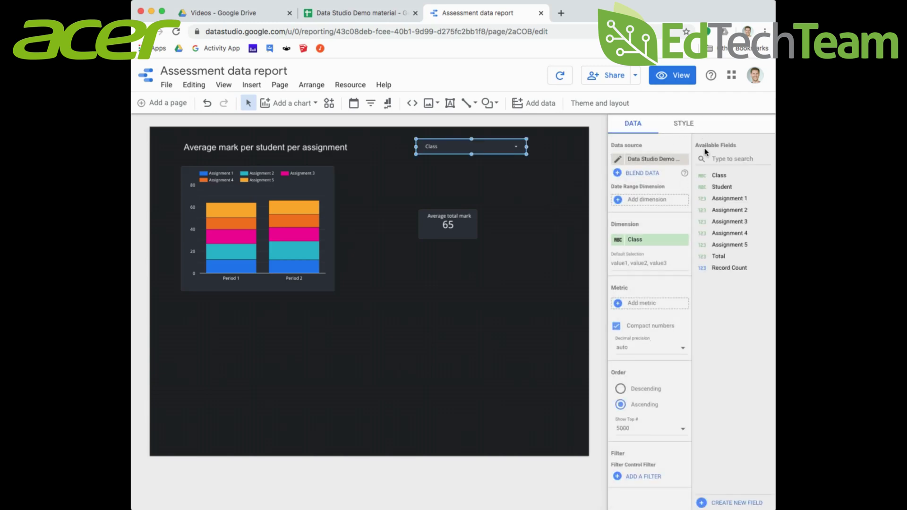
pyautogui.click(689, 127)
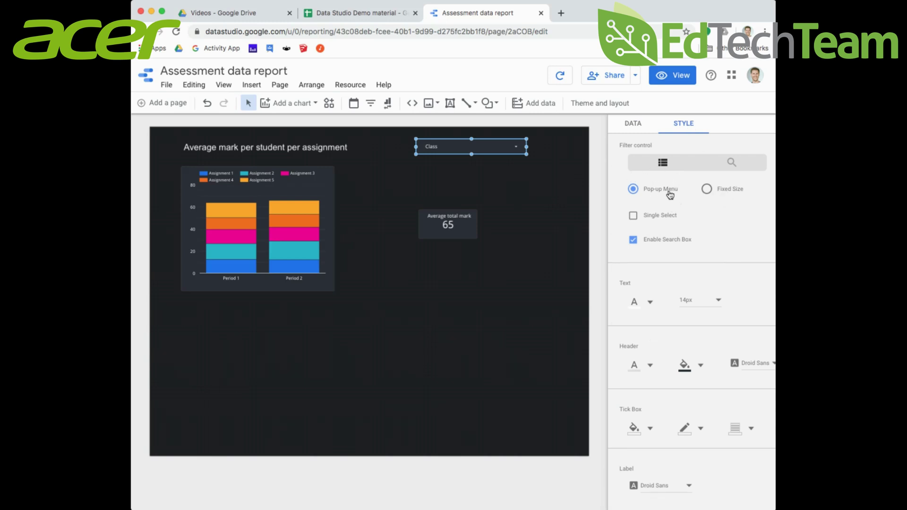
pyautogui.click(724, 191)
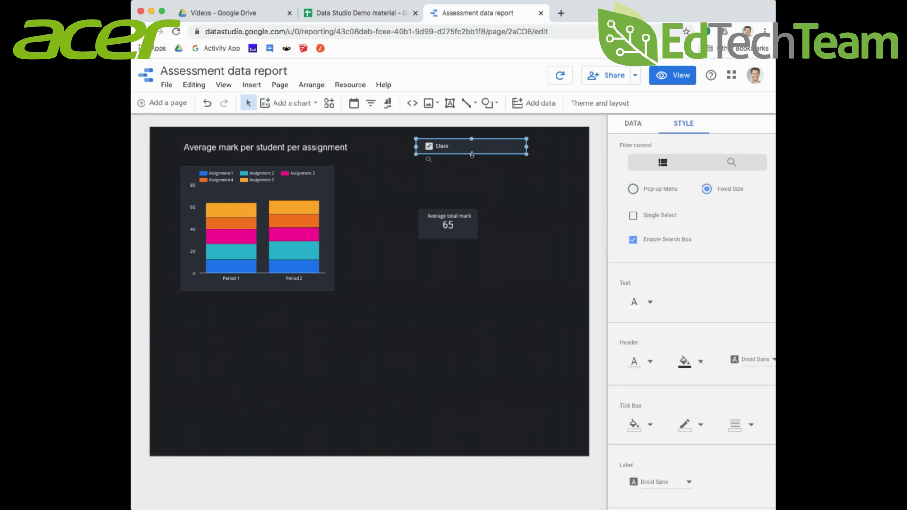
pyautogui.moveTo(471, 153); pyautogui.dragTo(471, 202)
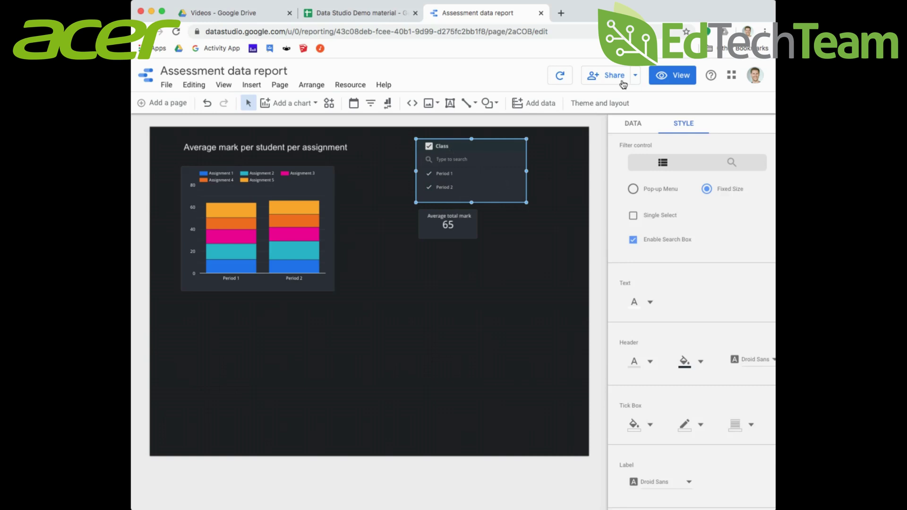
# In view mode, filter to Period 1 only (average 64), then re-tick Period 2 (average 65)
pyautogui.click(678, 78)
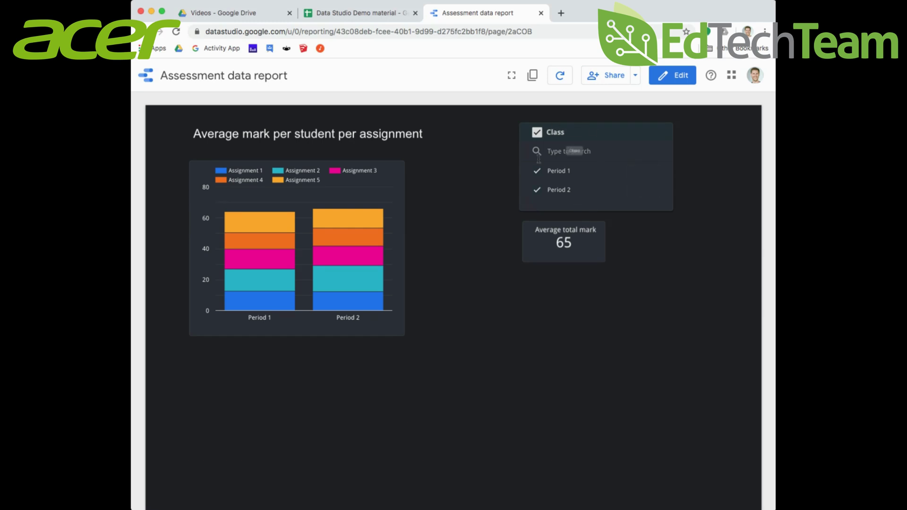
pyautogui.click(644, 171)
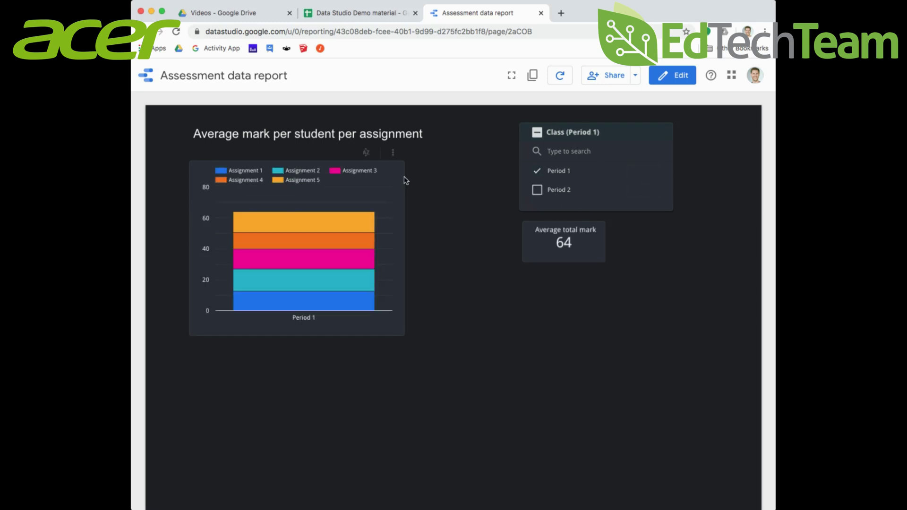
pyautogui.click(537, 190)
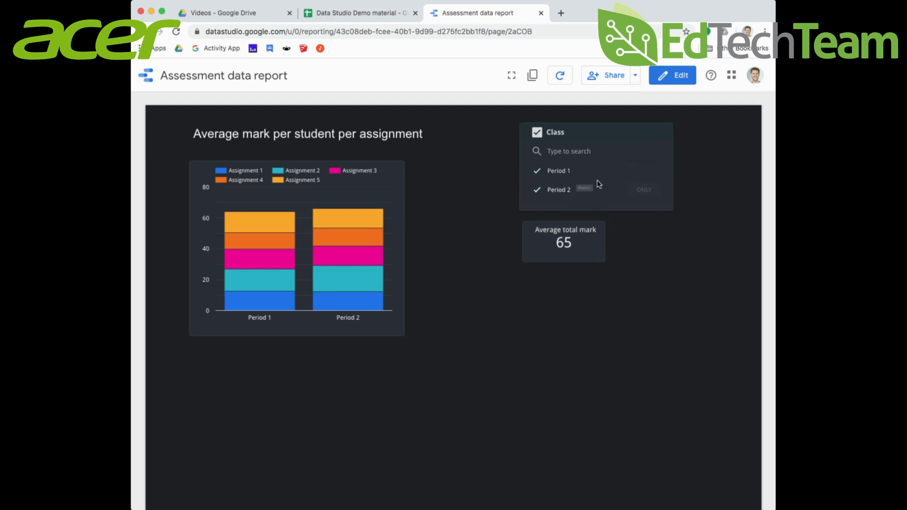
# In edit mode, switch the Class filter style to Pop-up Menu and shrink it to dropdown height
pyautogui.click(680, 77)
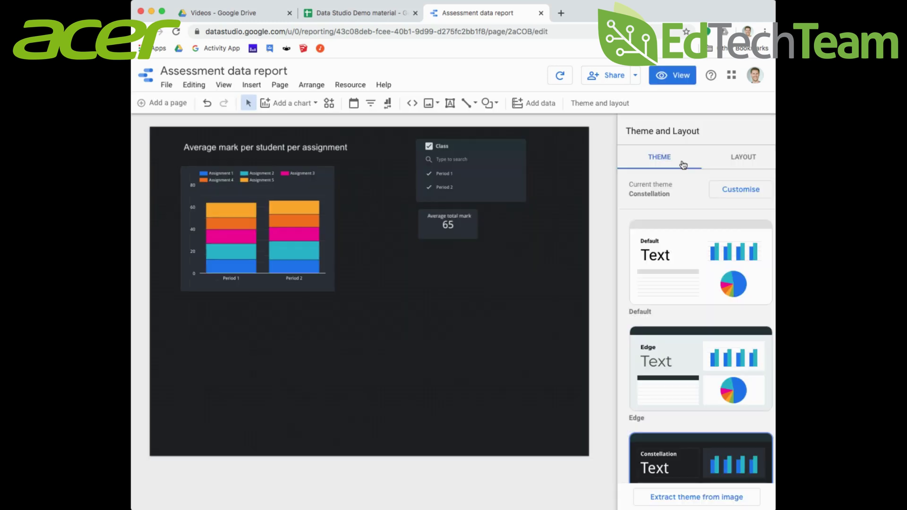
pyautogui.click(512, 152)
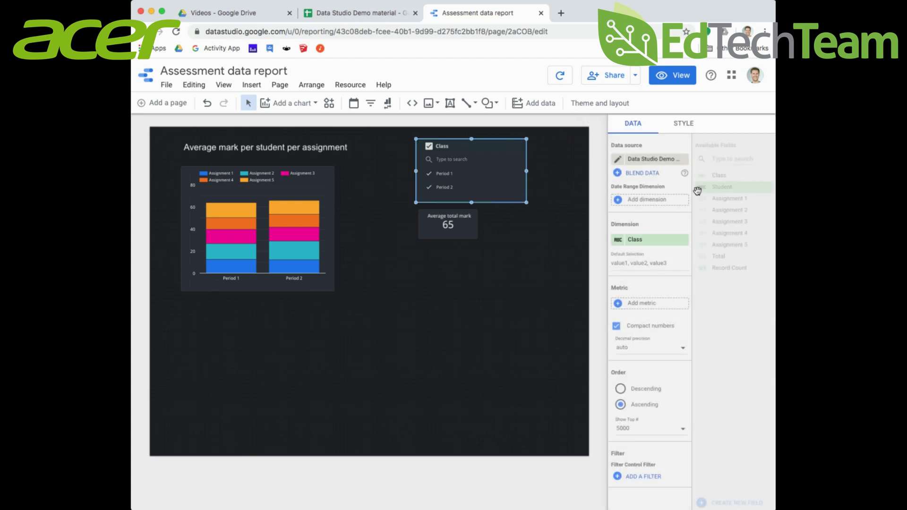
pyautogui.click(685, 124)
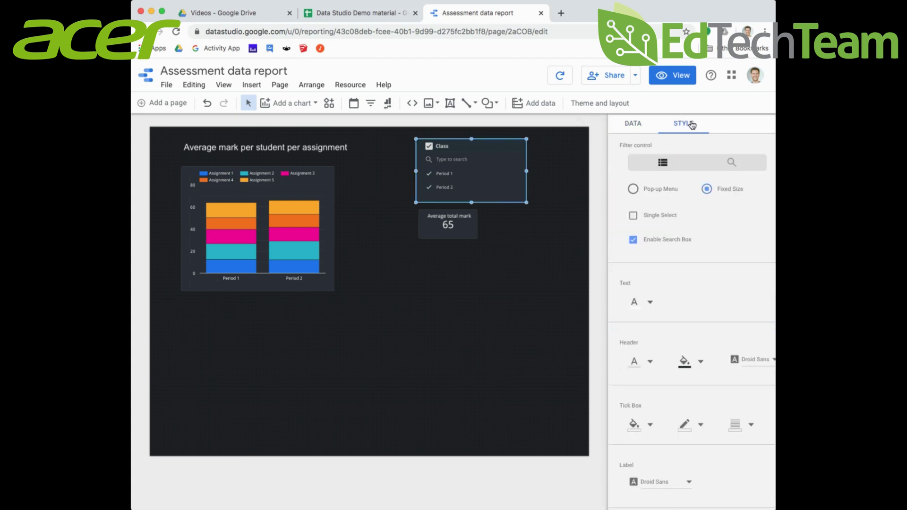
pyautogui.click(662, 191)
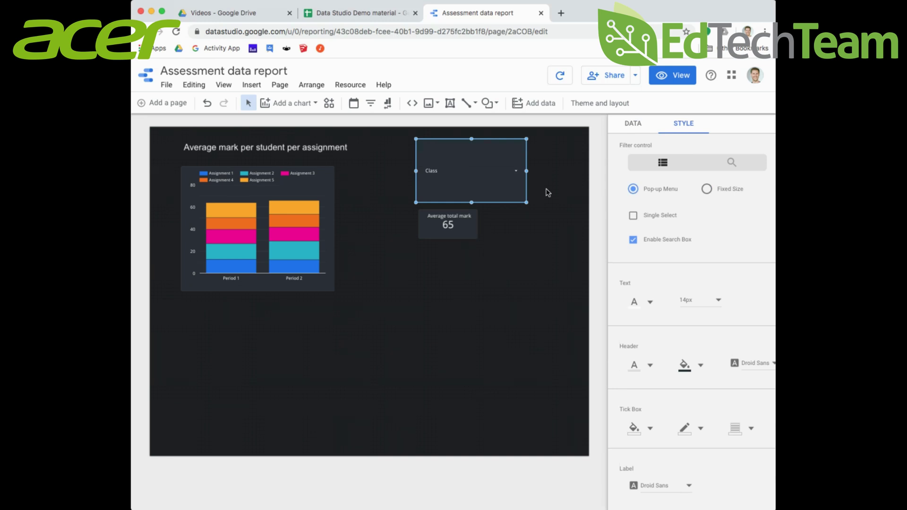
pyautogui.moveTo(470, 203); pyautogui.dragTo(471, 155)
pyautogui.scroll(-1, 710, 229)
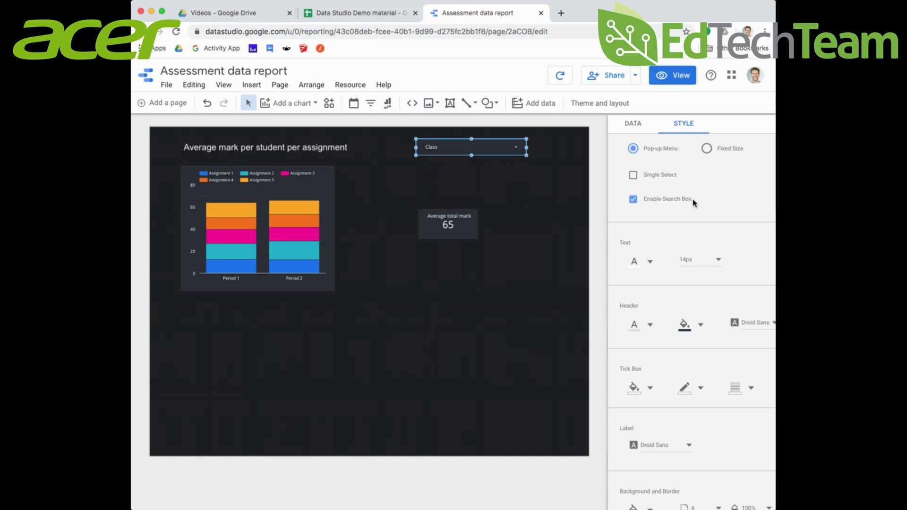
pyautogui.scroll(-4, 712, 202)
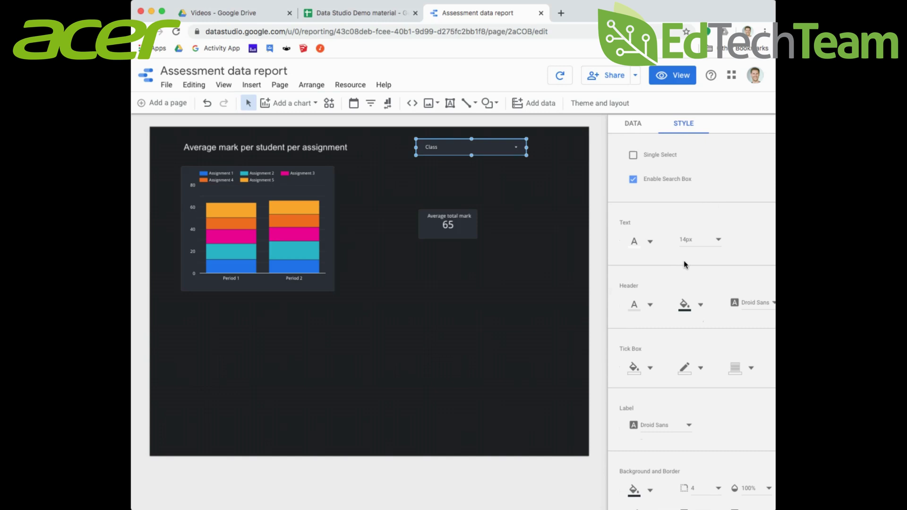
pyautogui.scroll(-3, 723, 262)
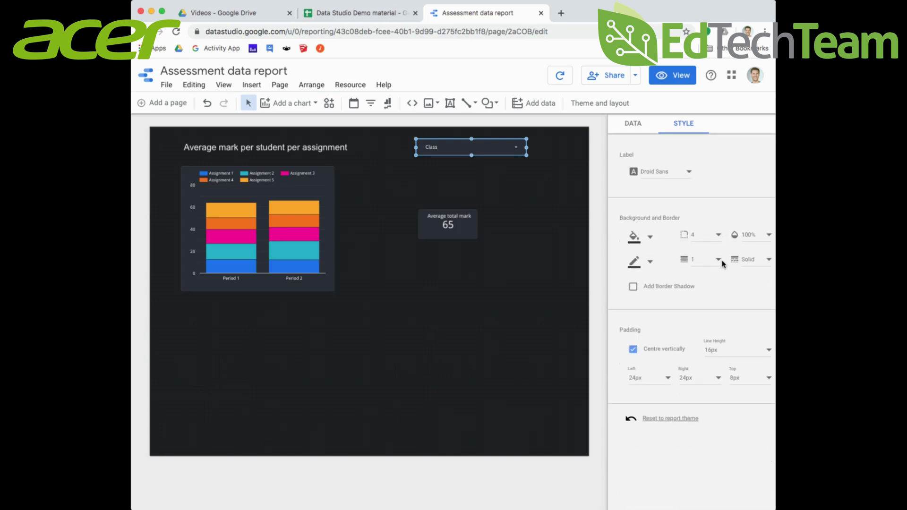
pyautogui.scroll(6, 721, 263)
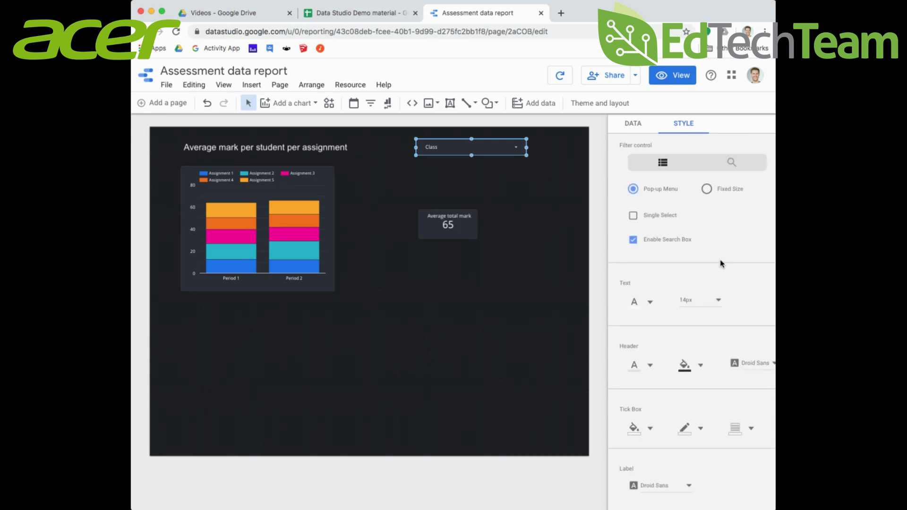